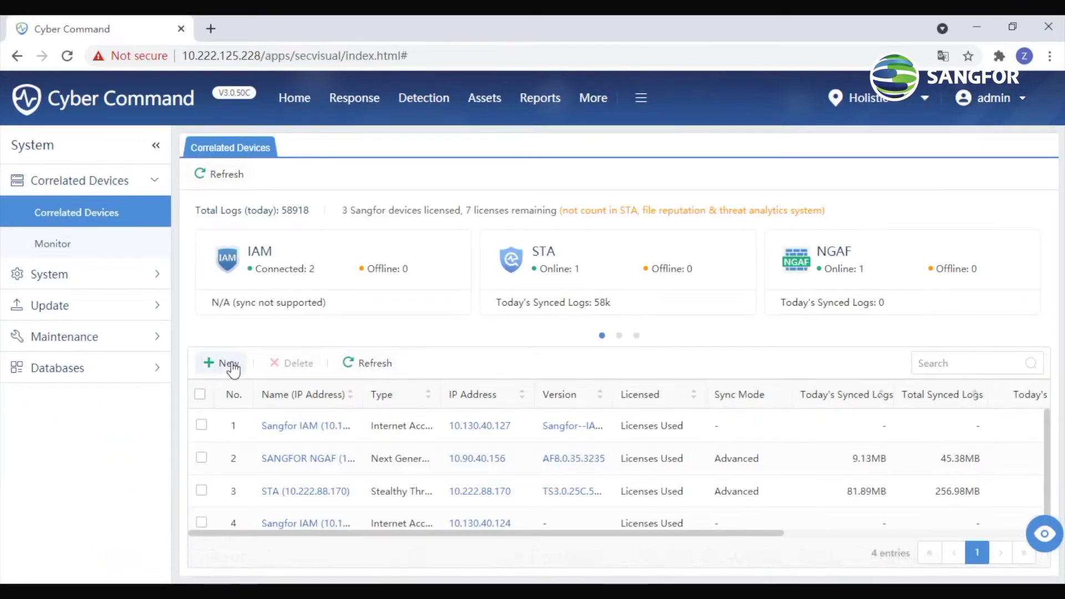
Add FortiGate 10.67.43.111 as a correlated device with its admin username and password
click(229, 362)
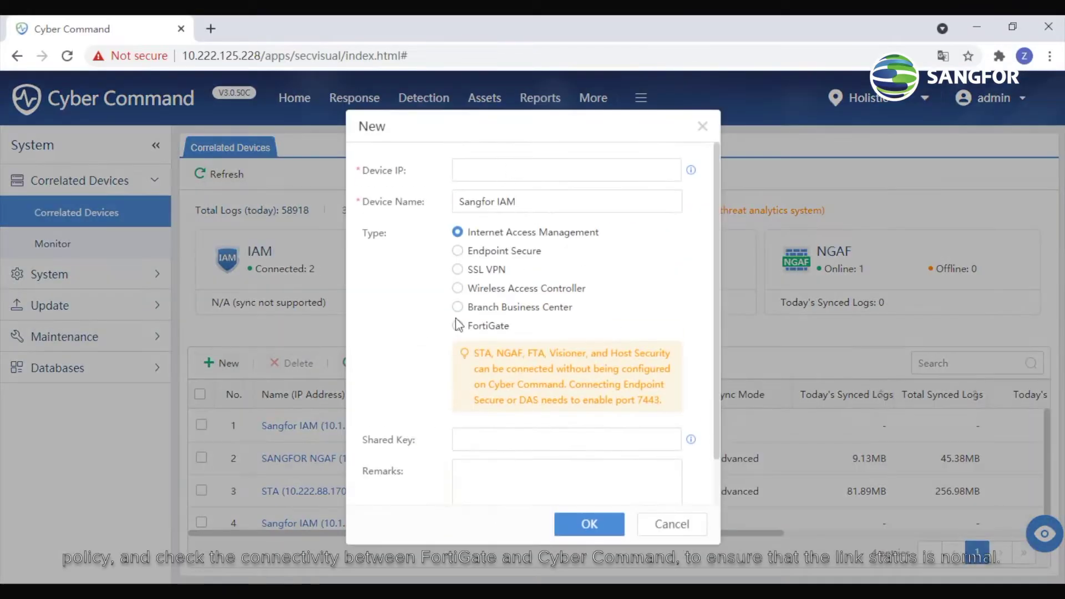
text(10.67.43.111)
click(477, 440)
text(admin)
key(Tab)
text(apassword)
click(589, 524)
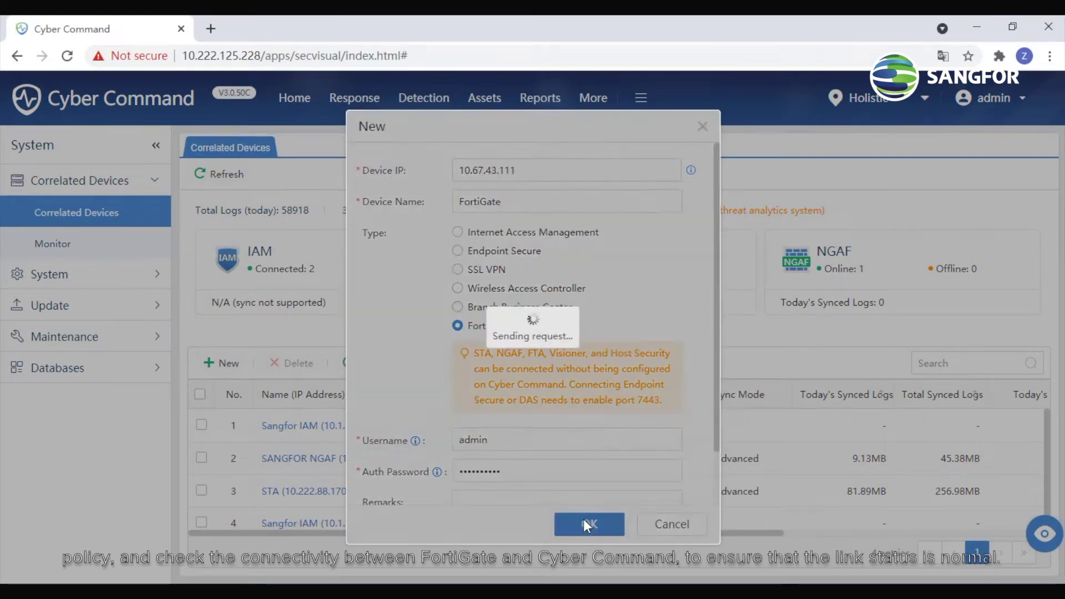
scroll(570, 531, down, 1)
drag(571, 531, 818, 522)
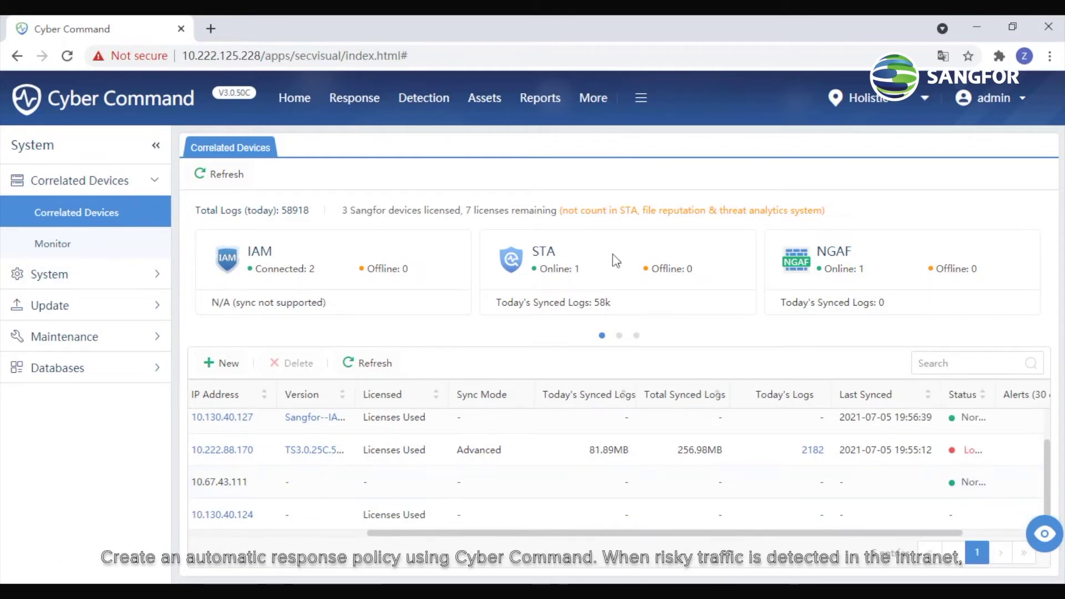
Start a new response policy named Block that also matches high- and low-confidence events
click(354, 97)
click(76, 305)
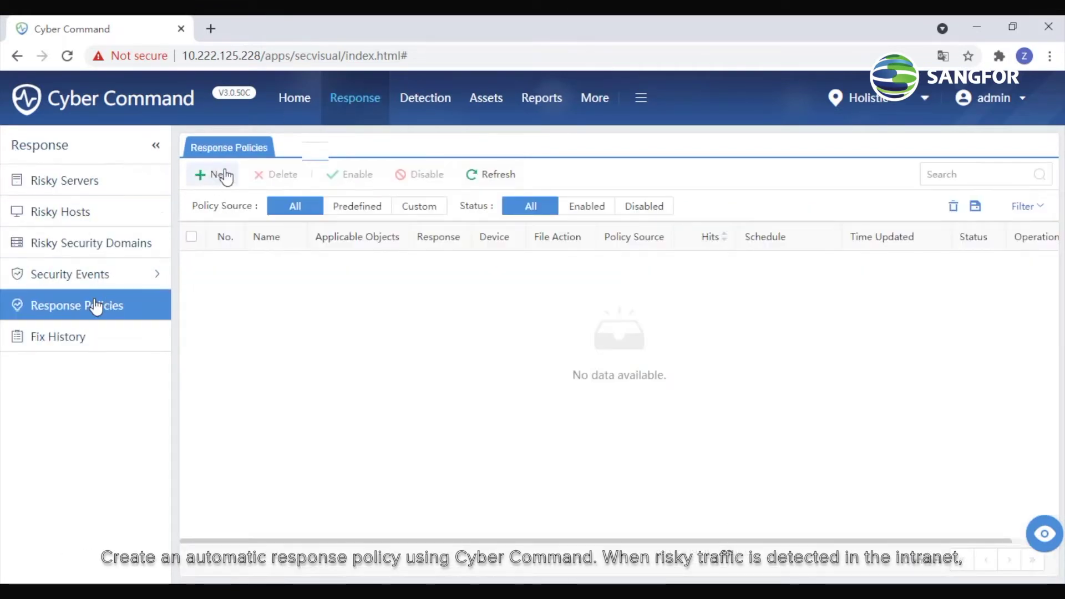
click(220, 175)
click(310, 149)
text(Block)
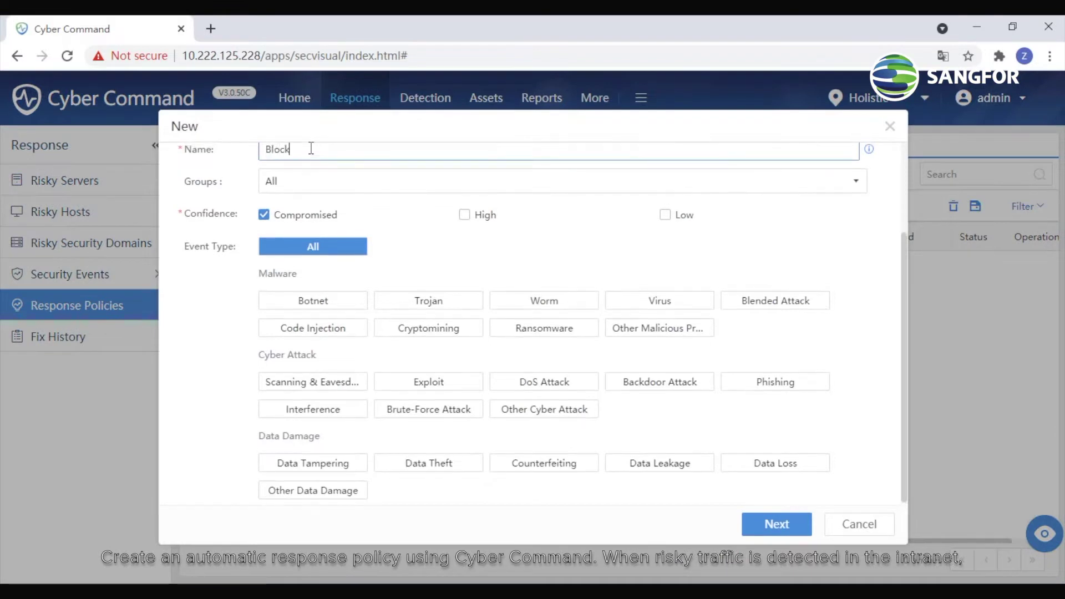
click(464, 215)
click(665, 215)
click(776, 524)
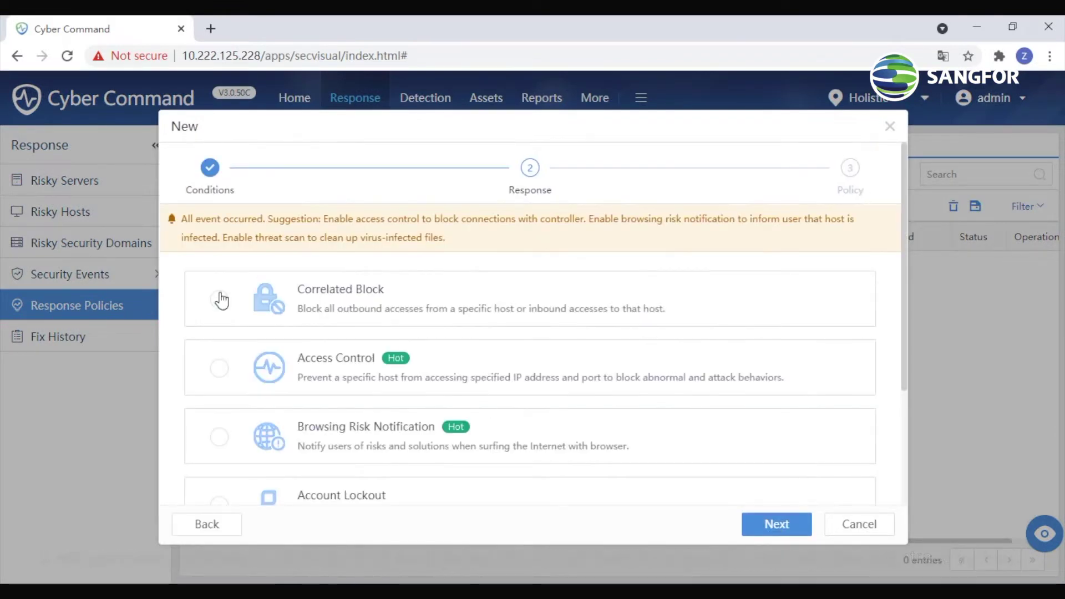
Set the response to correlated block through FortiGate 10.67.43.111 with remarks, and save
click(219, 298)
click(776, 524)
click(358, 337)
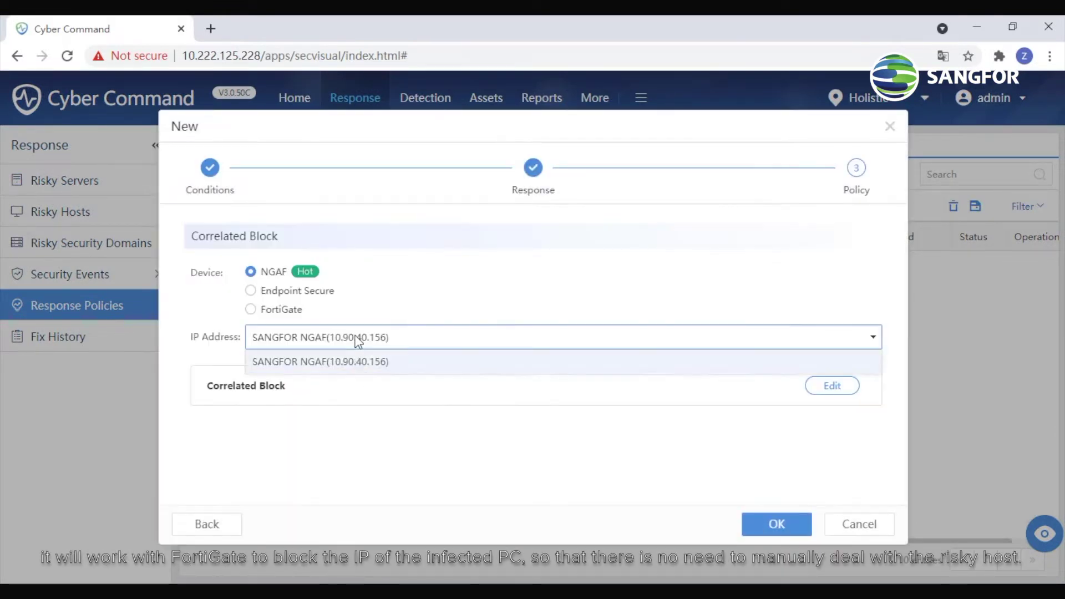
click(250, 309)
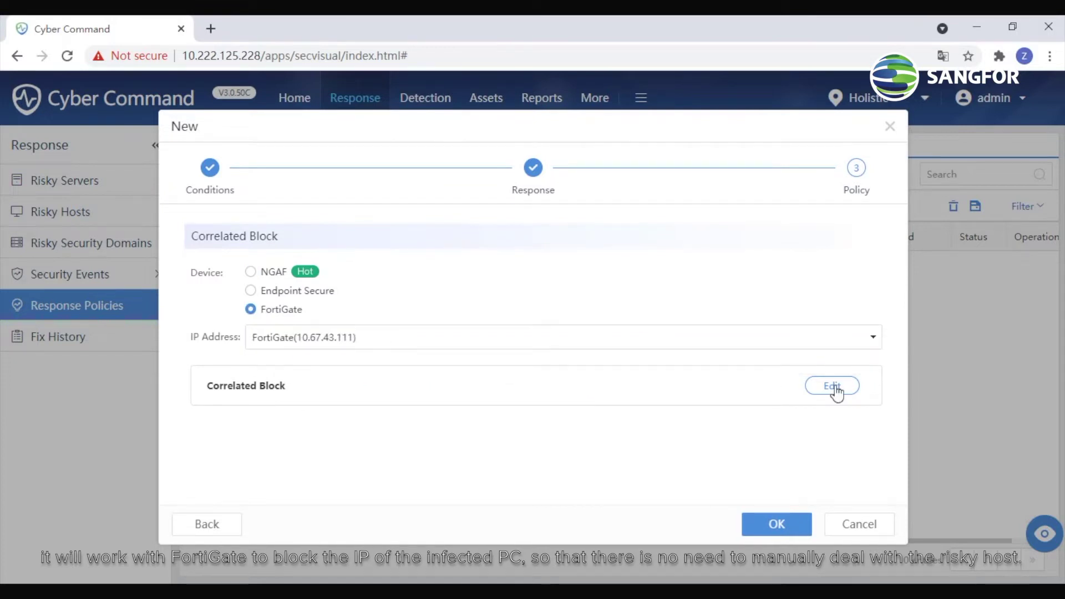
click(832, 386)
click(439, 301)
text(By FortiGate)
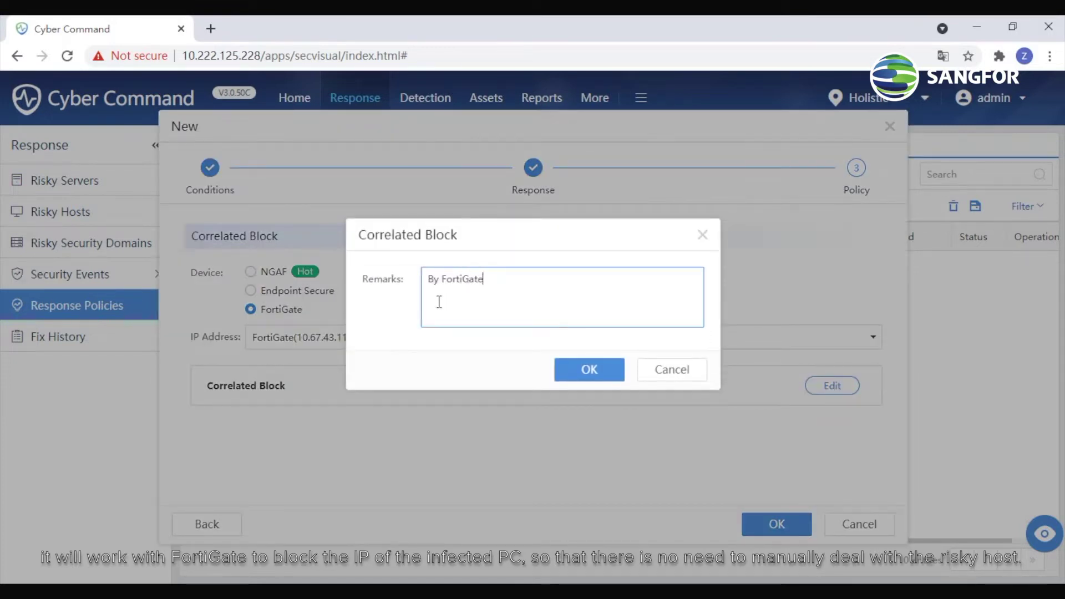
click(590, 369)
click(777, 524)
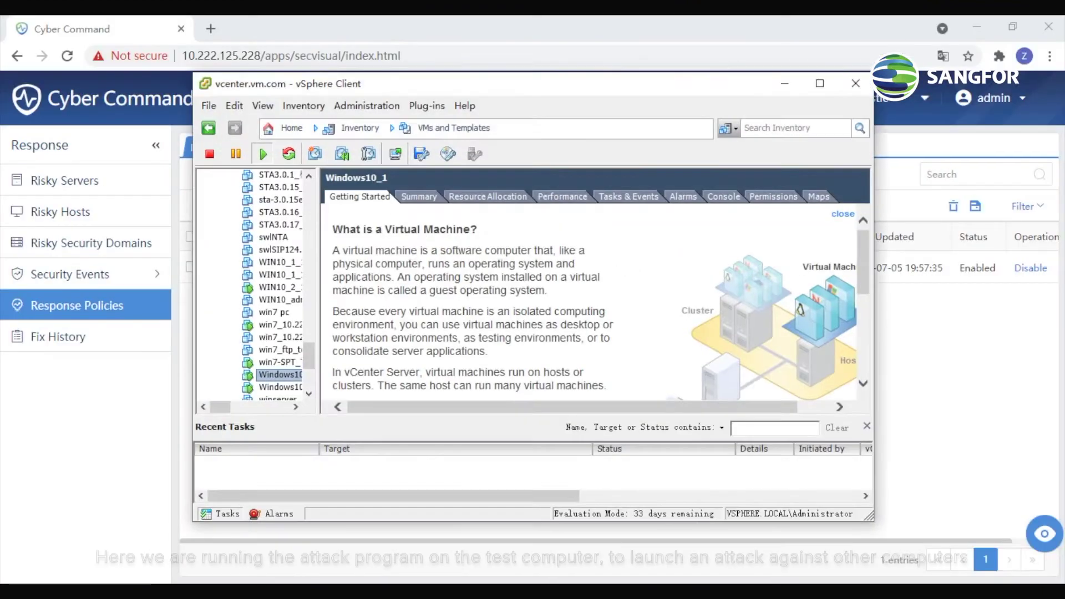
From Windows10_1's console, replay the checked XhackSploit attack categories, including category 06
right_click(268, 374)
click(329, 352)
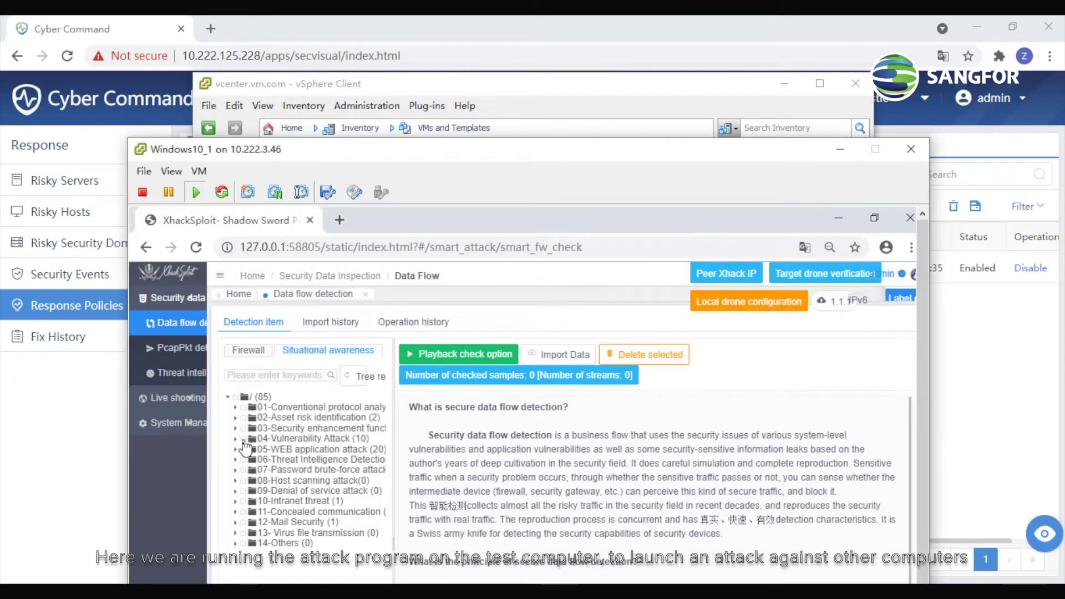
click(235, 397)
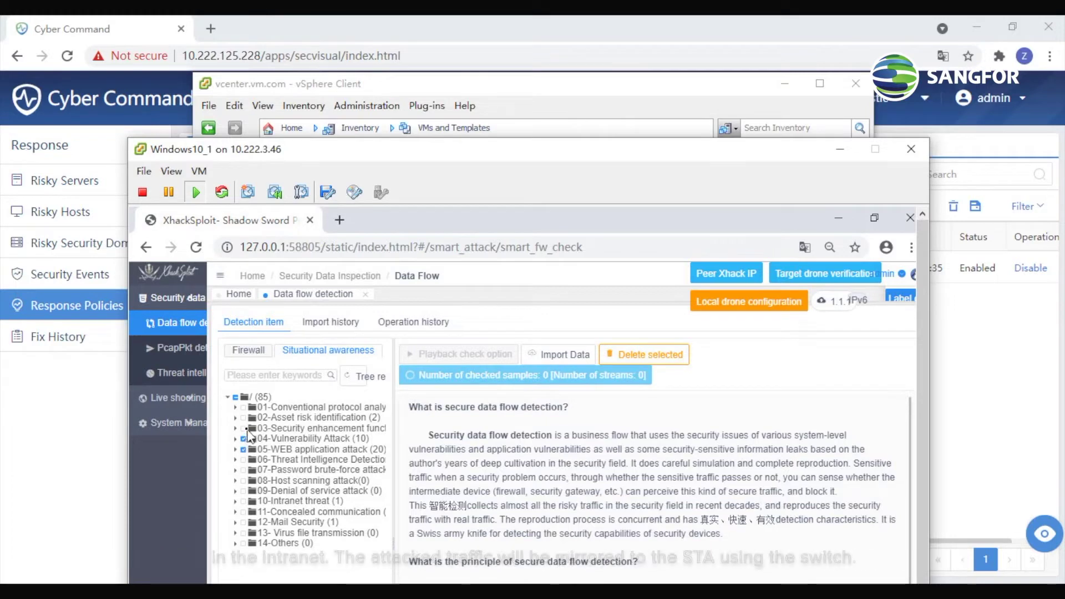
click(243, 459)
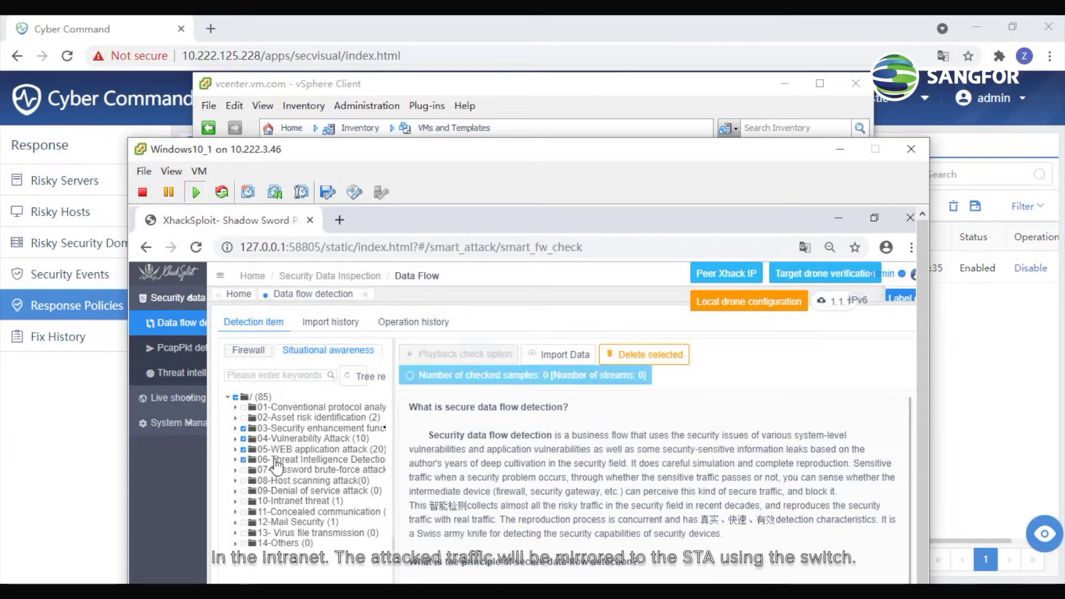
click(458, 353)
scroll(649, 398, down, 1)
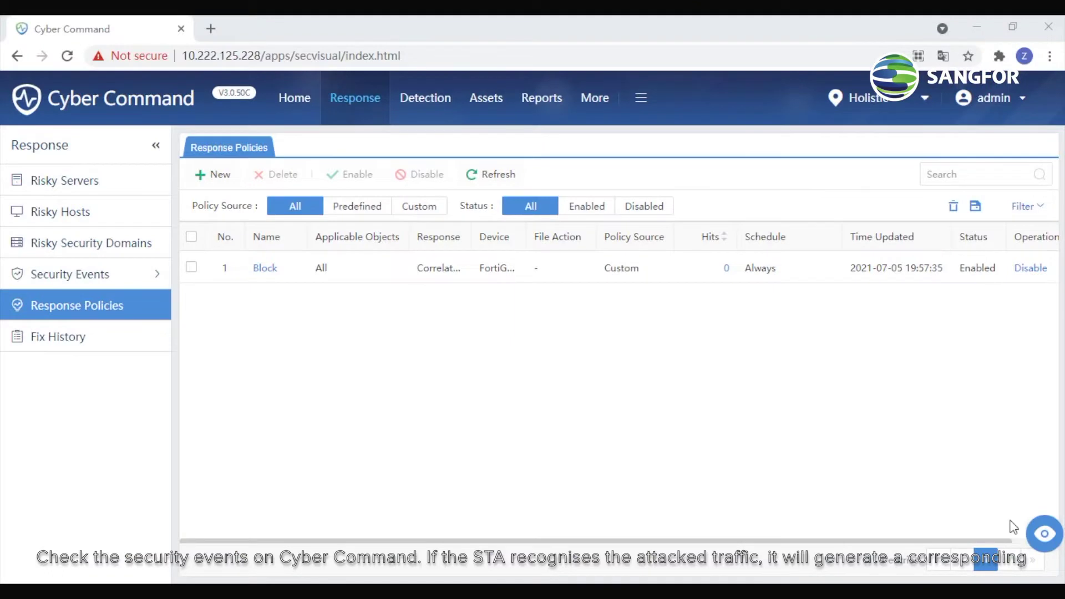
click(499, 177)
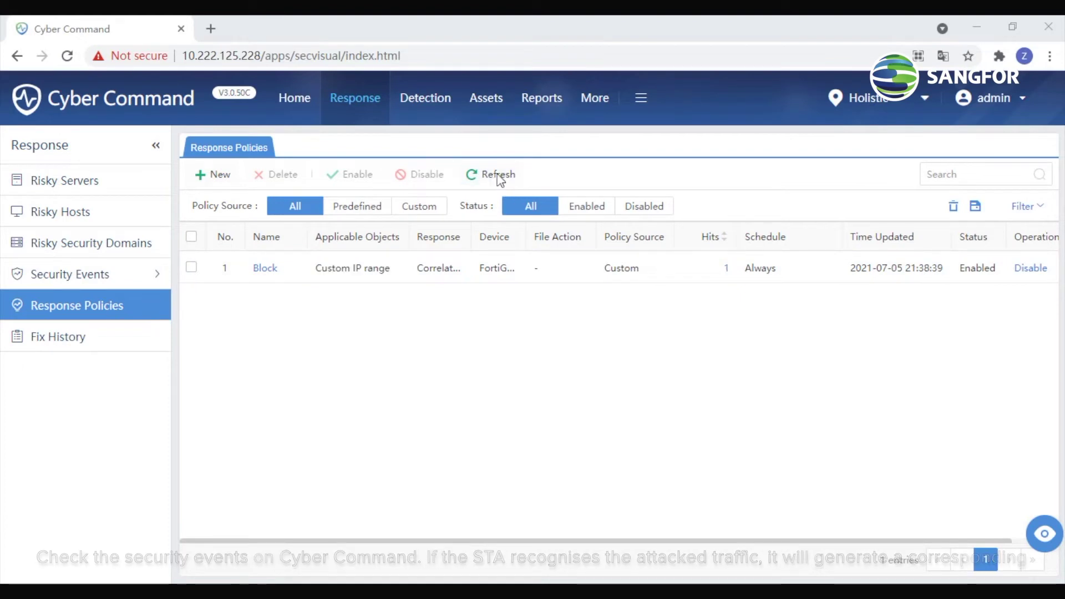
click(499, 176)
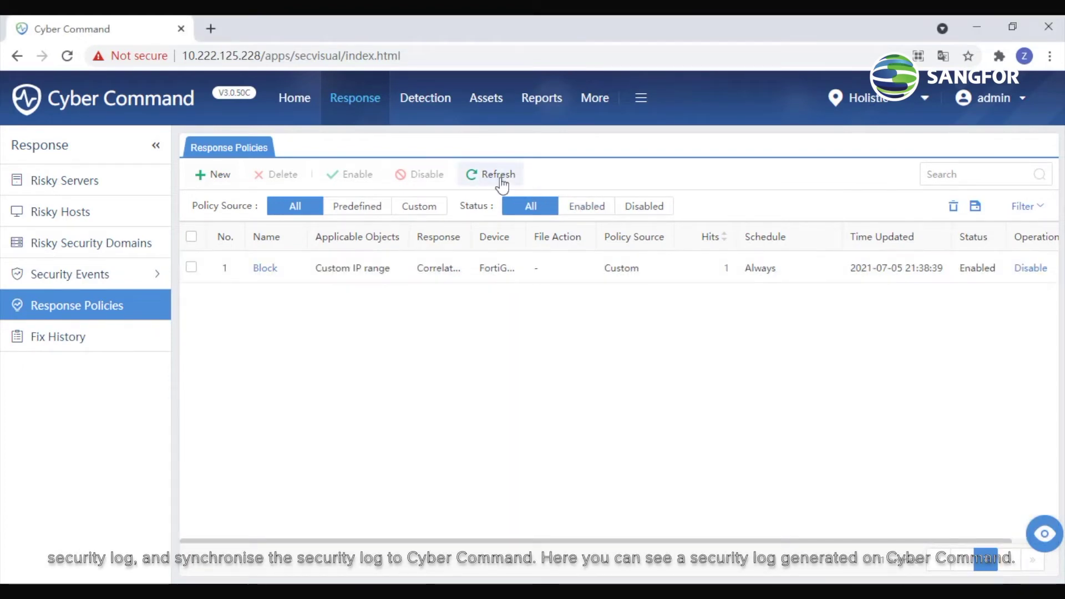
click(500, 176)
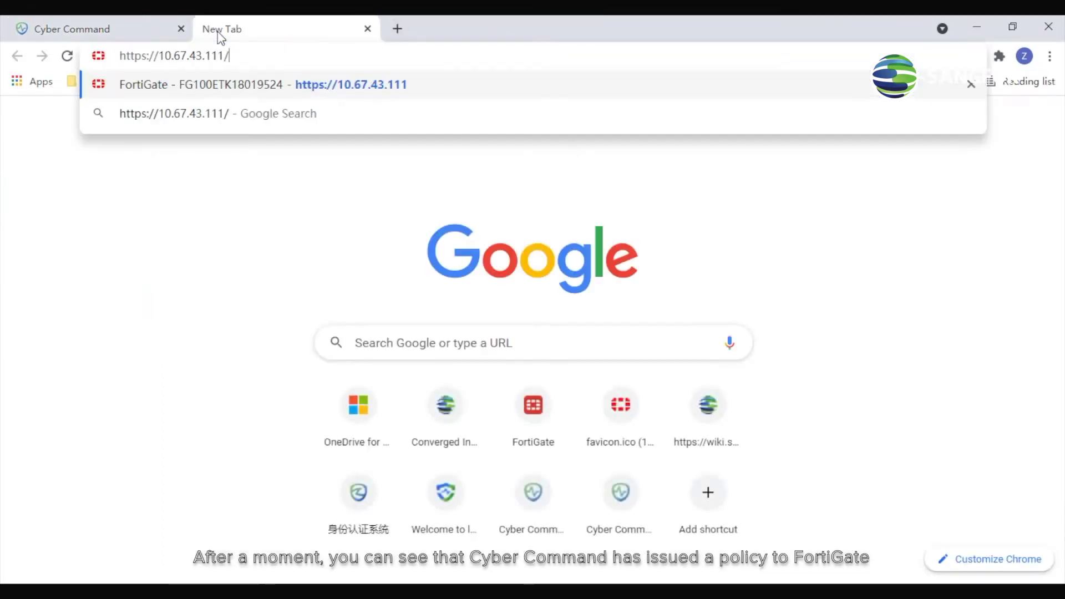
key(Return)
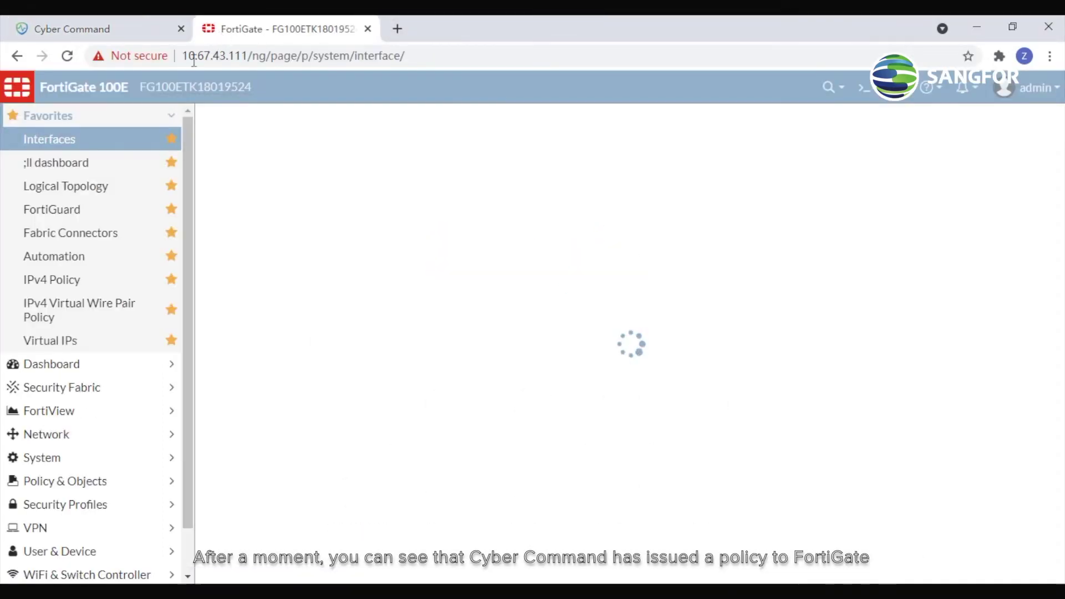
scroll(91, 416, down, 2)
View FortiGate's Quarantine Monitor listing banned IPs 192.168.2.1 and 192.168.2.2
click(45, 570)
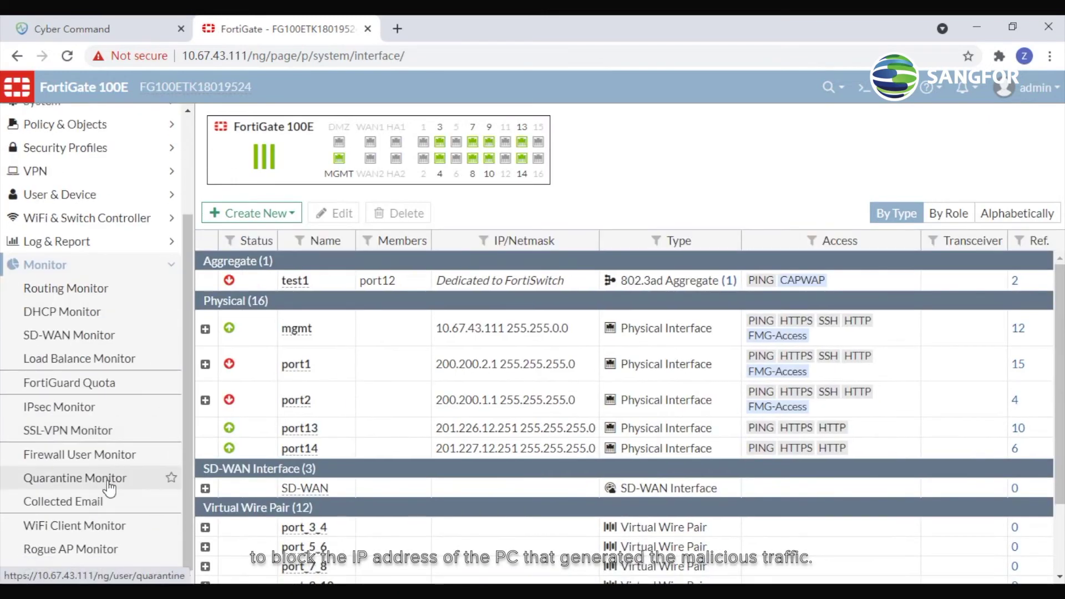
click(76, 478)
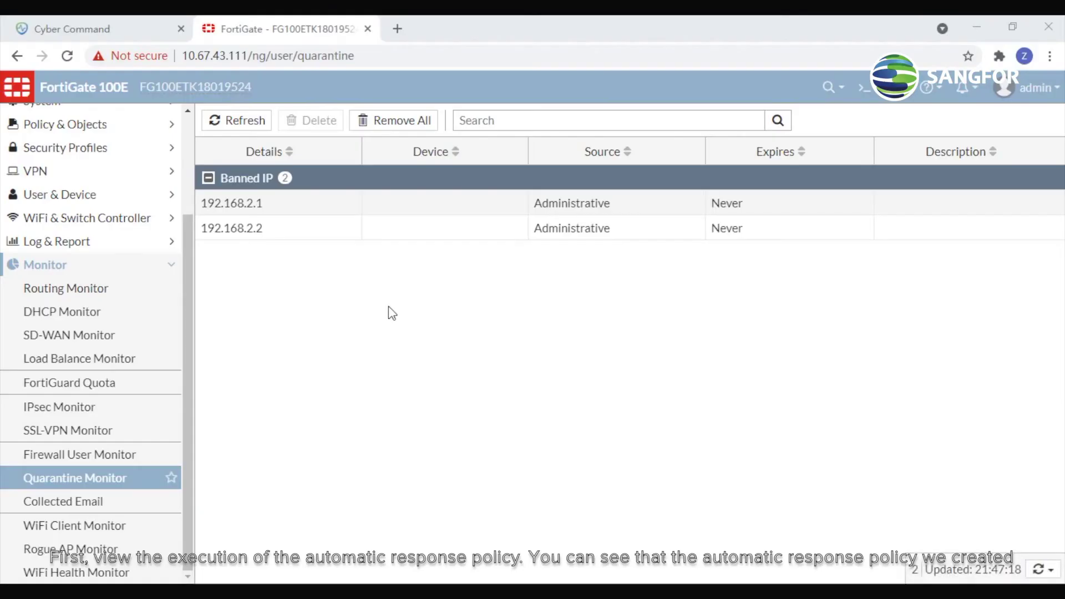
click(107, 36)
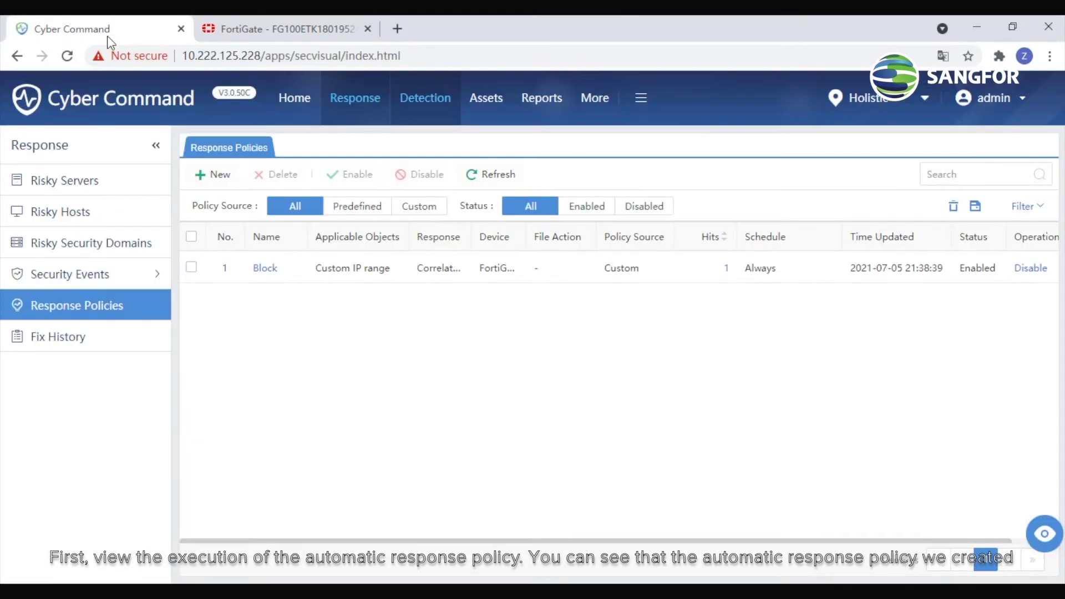
Open the Block policy's hit record showing blocked IPs 192.168.2.1 and 192.168.2.2, then return
click(729, 272)
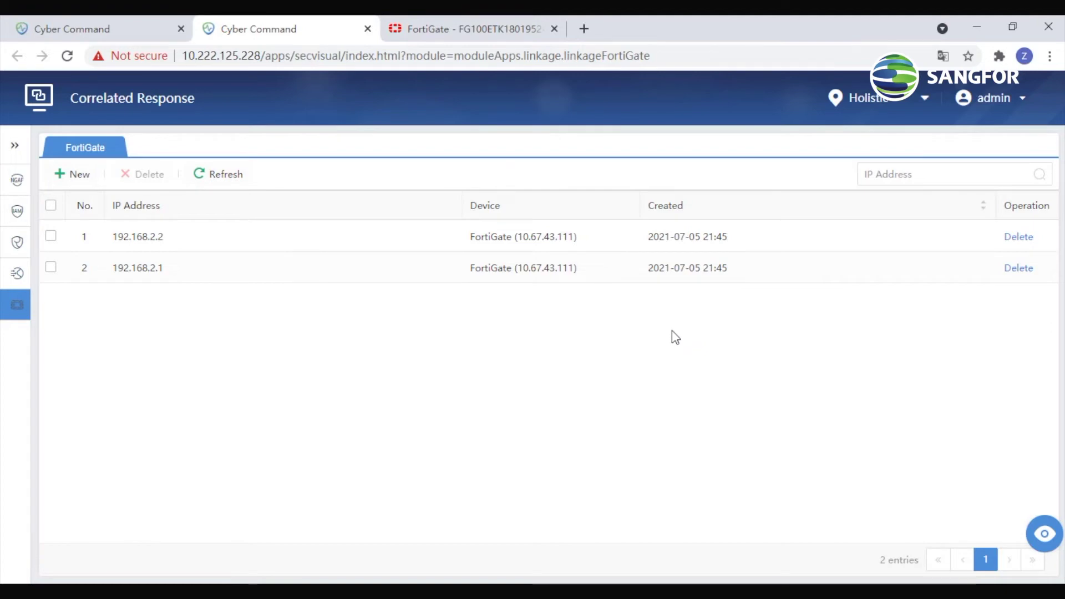
click(83, 29)
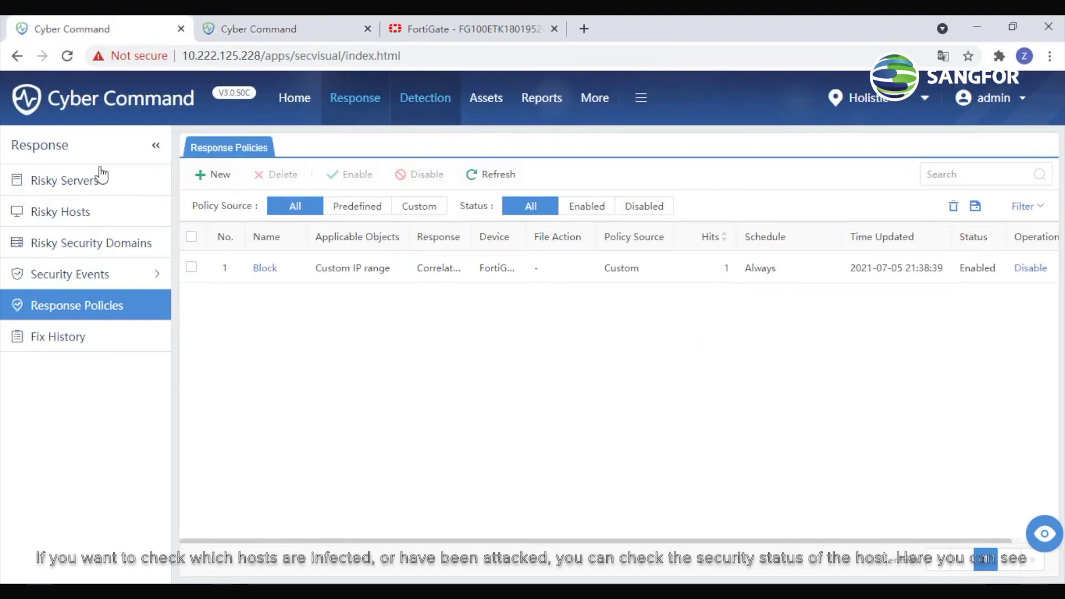
Open Risky Hosts and view host 192.168.2.2, rated Compromised with status Fixed
click(59, 212)
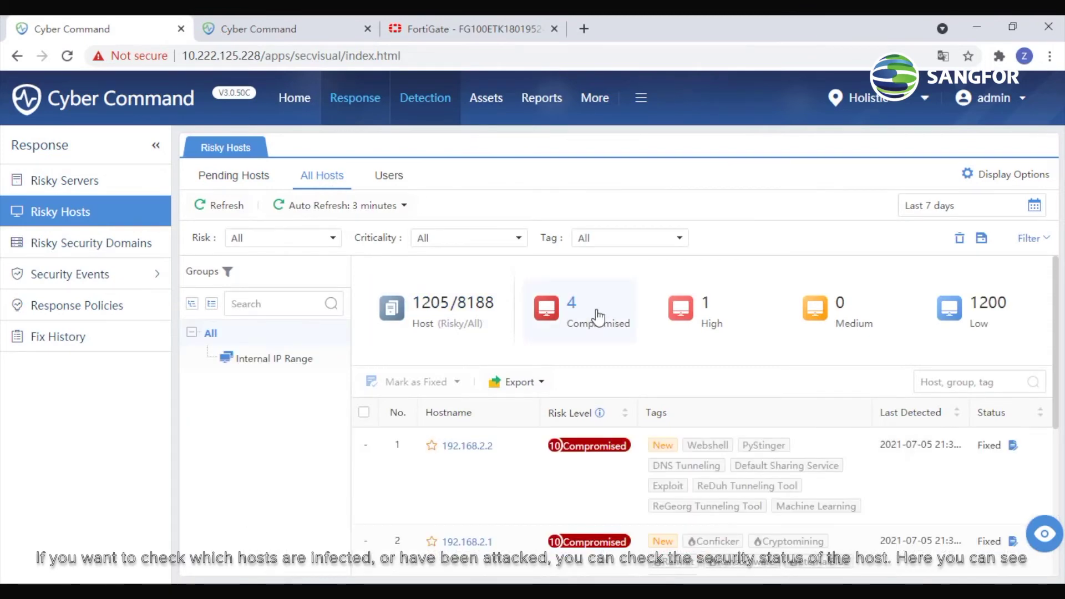
click(467, 446)
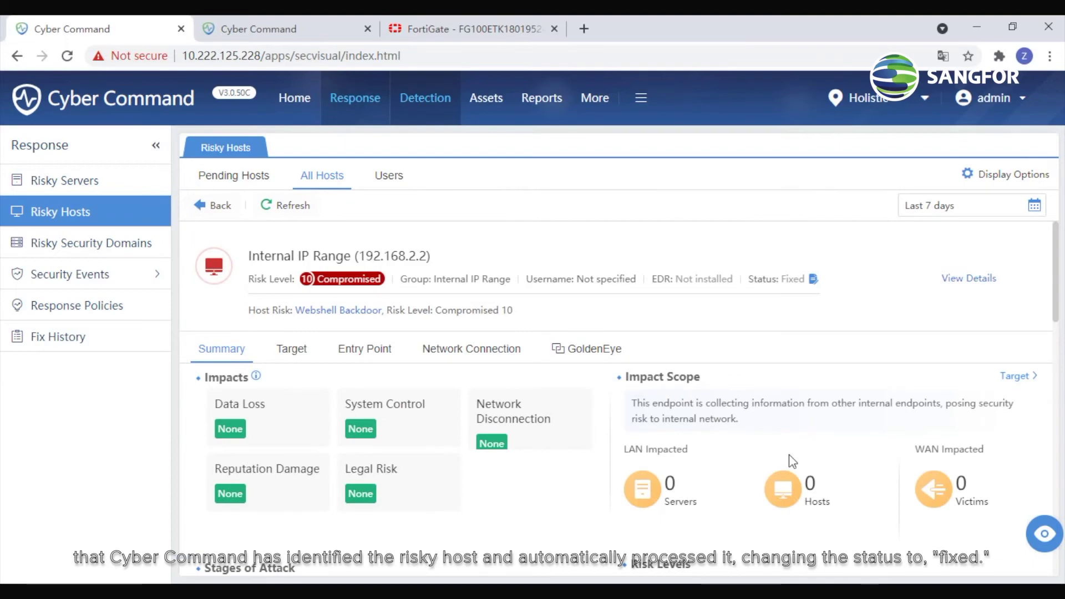
scroll(791, 460, down, 5)
scroll(790, 460, down, 5)
scroll(791, 460, down, 3)
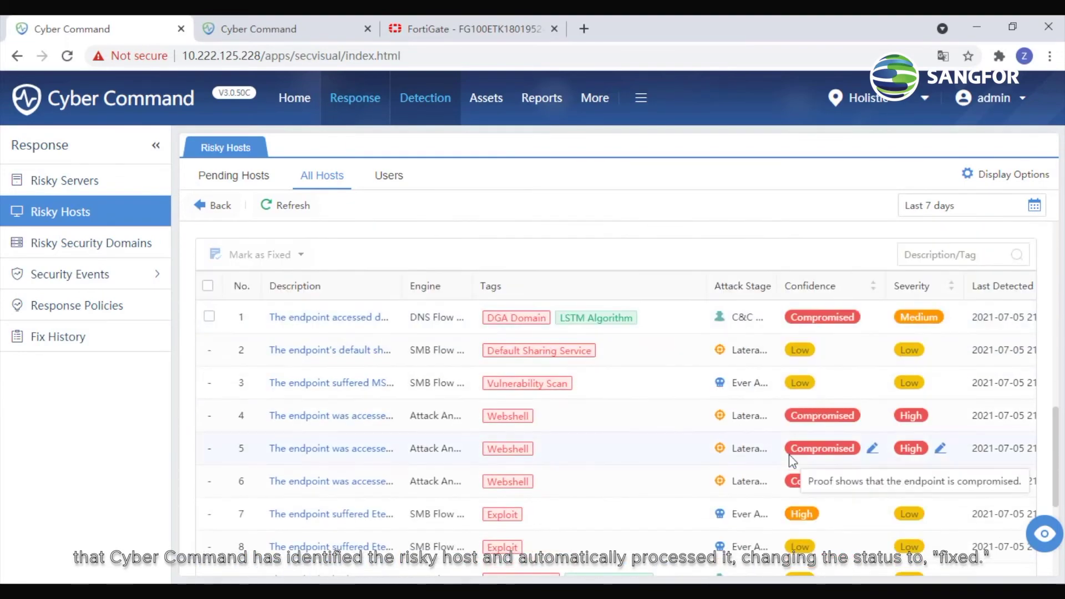
scroll(790, 460, down, 3)
scroll(790, 460, down, 3)
scroll(794, 454, up, 8)
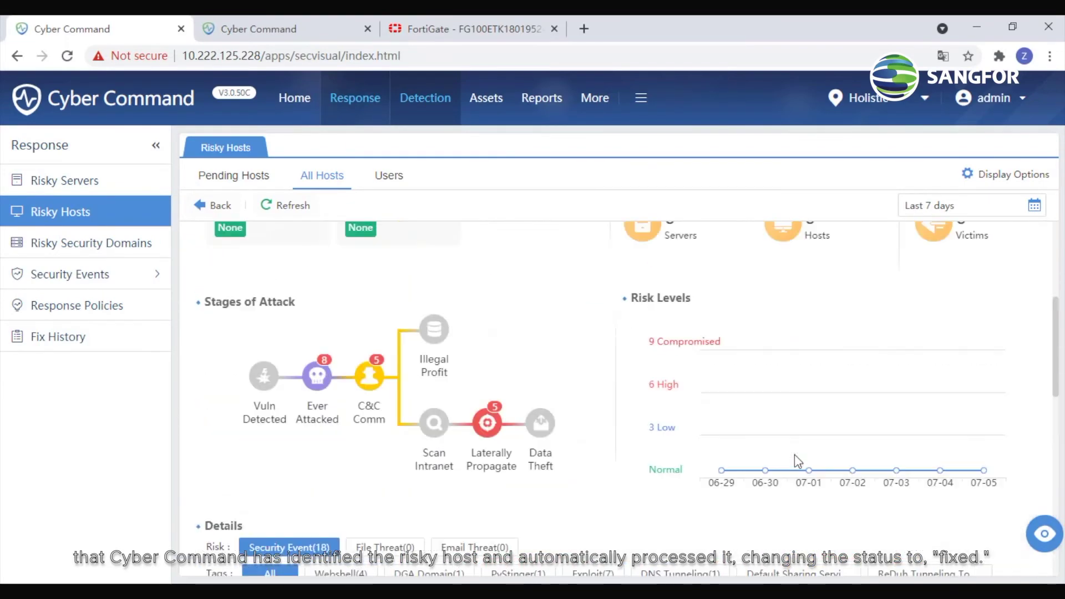
scroll(795, 454, up, 6)
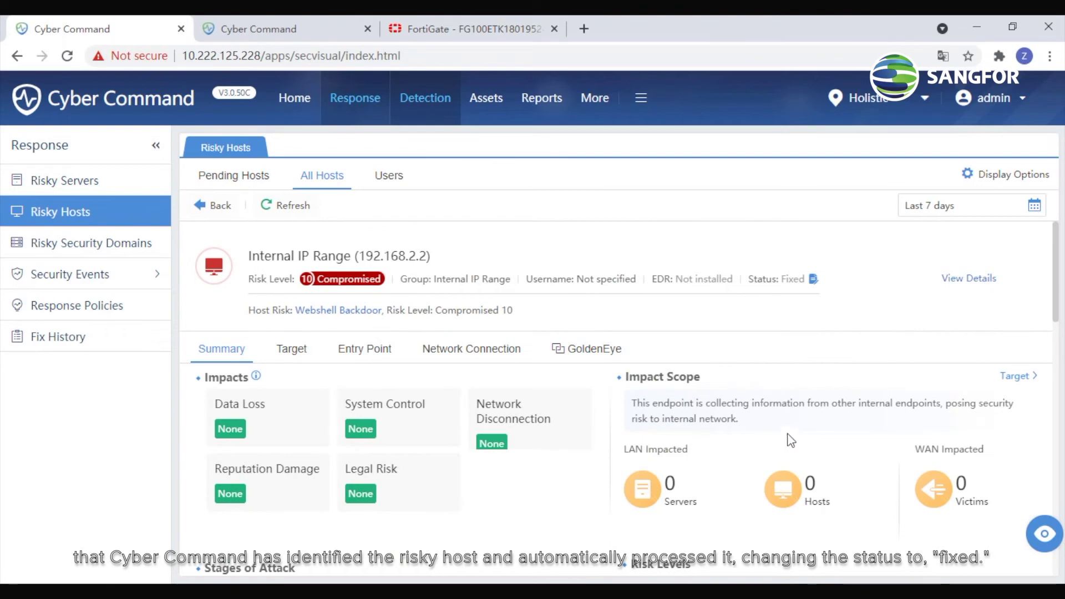
Search the logs for 192.168.2.2 and highlight the first entry's requested DNS-tunnel domain
click(420, 209)
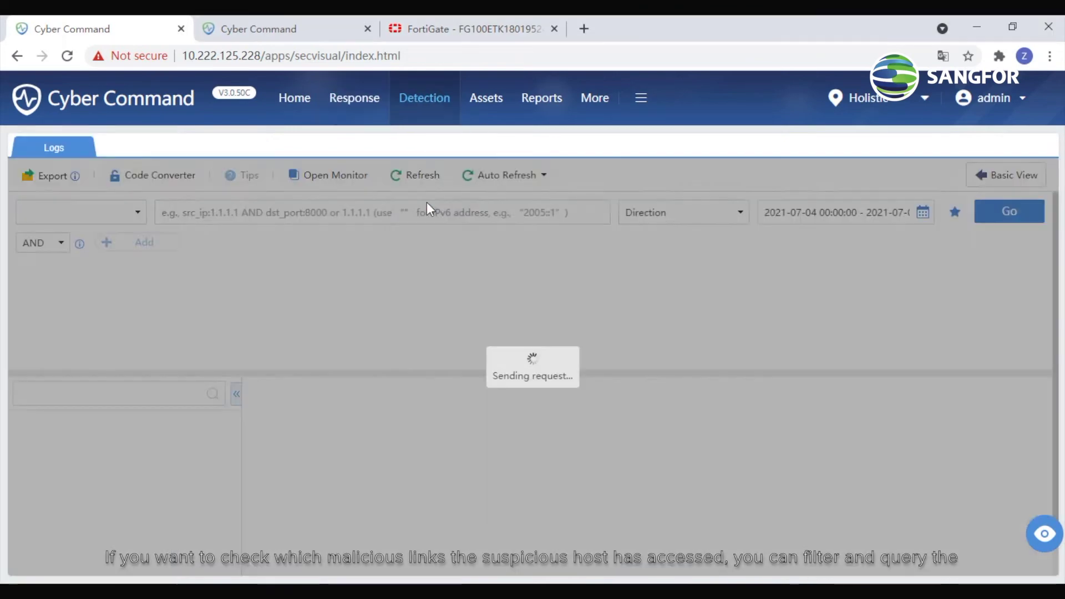
text(192.168.2.2)
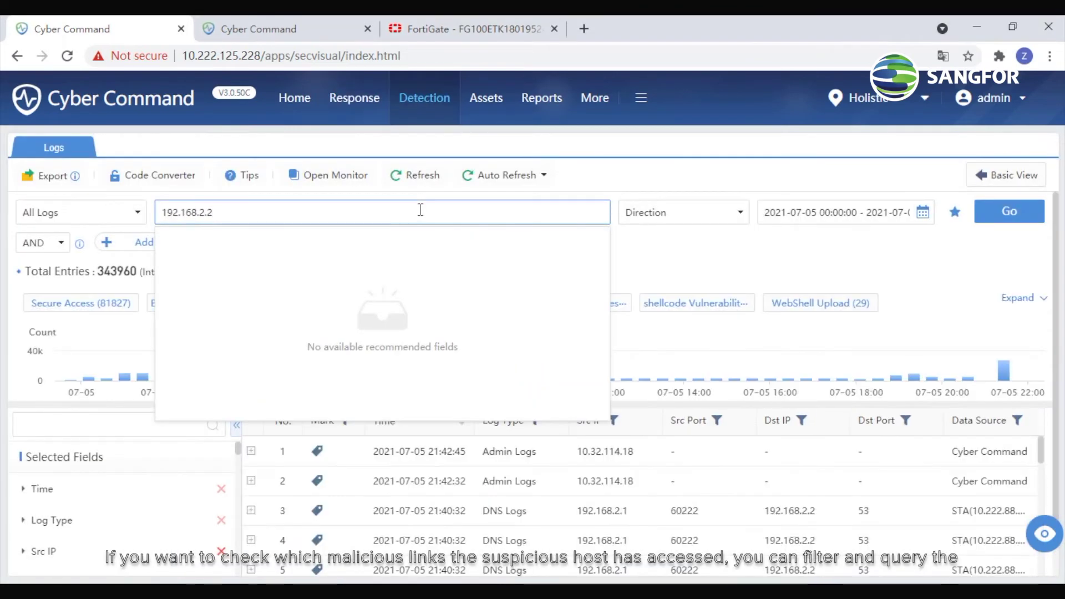
click(678, 258)
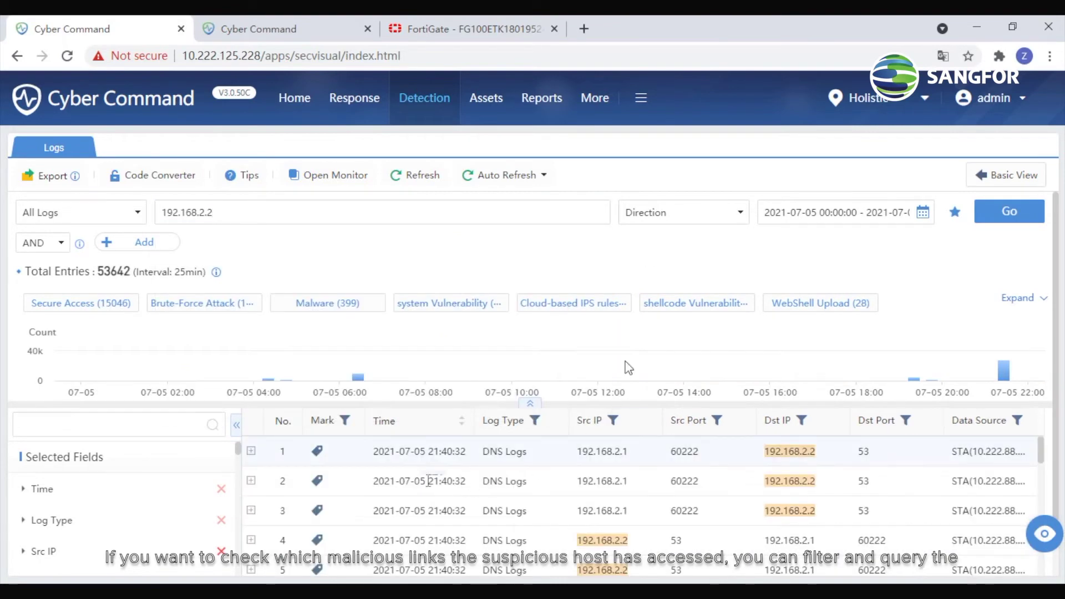
click(250, 451)
scroll(499, 516, down, 5)
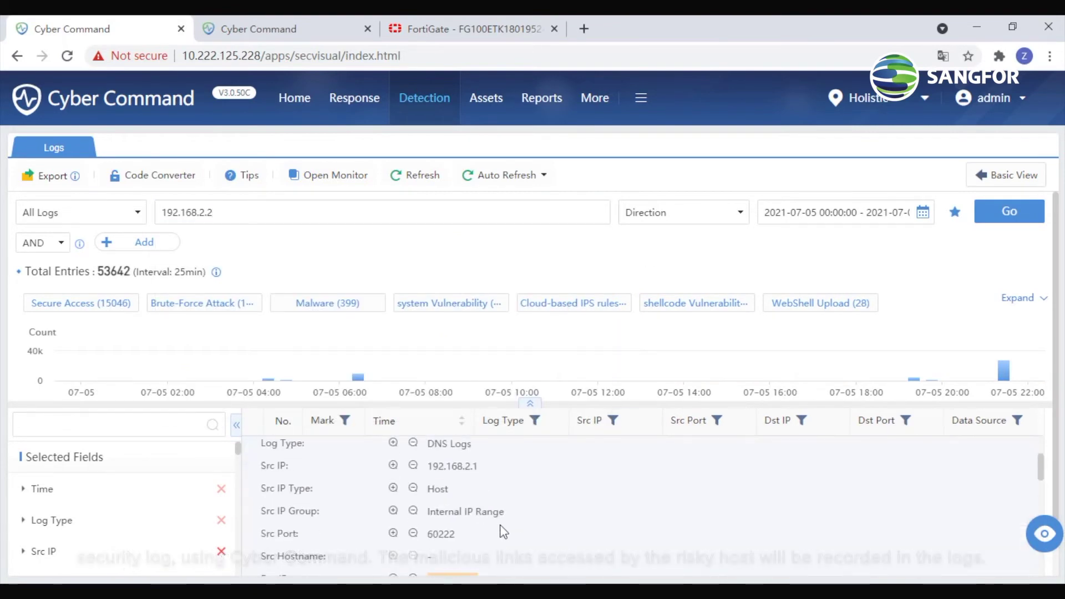
scroll(503, 531, down, 3)
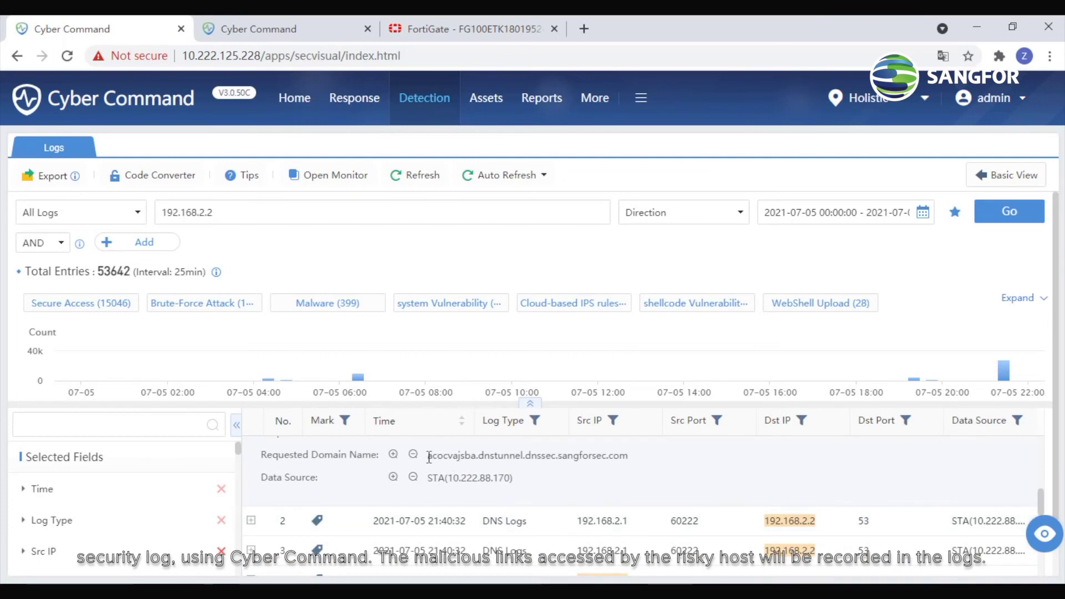
drag(427, 454, 648, 464)
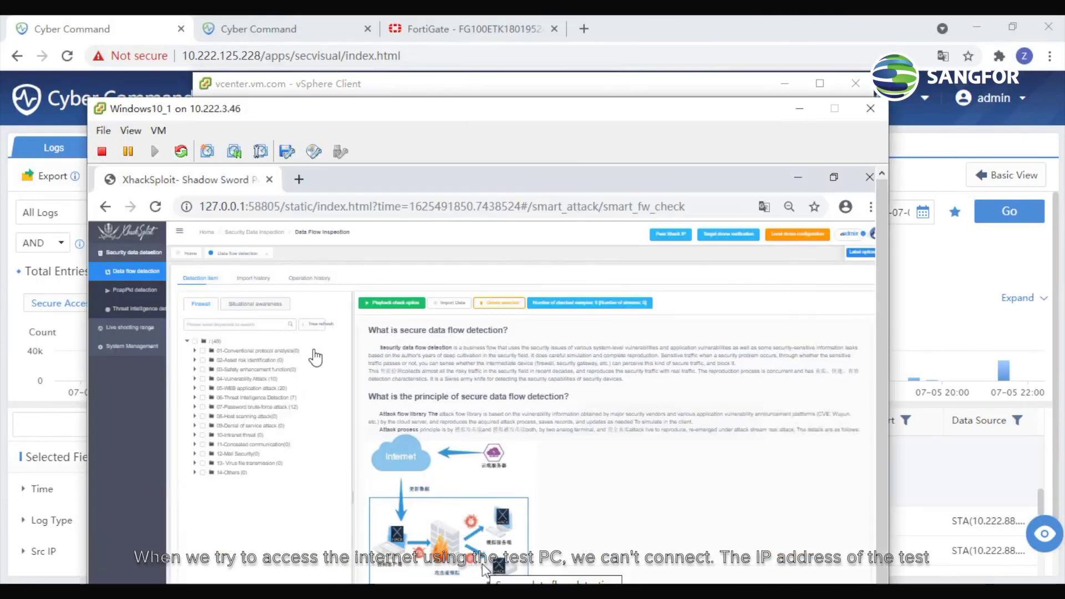
click(299, 180)
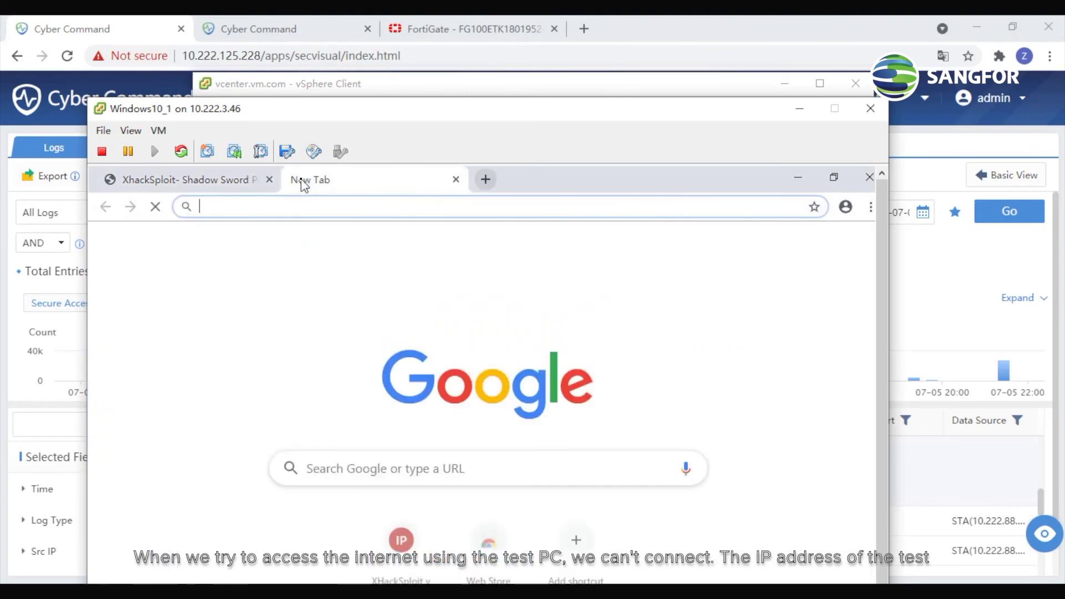
text(www.google.)
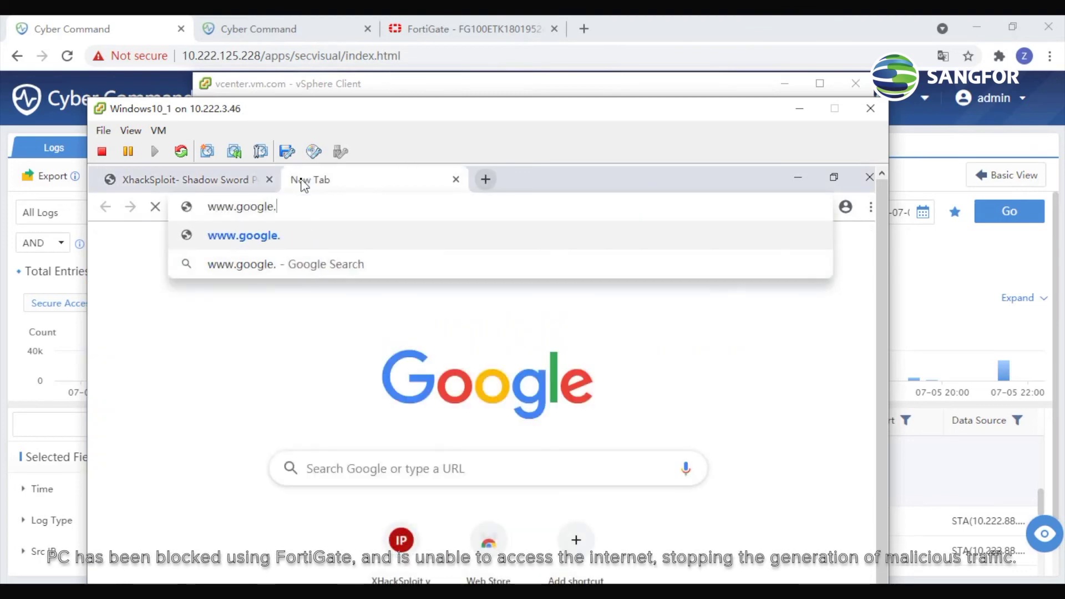
text(com)
key(Return)
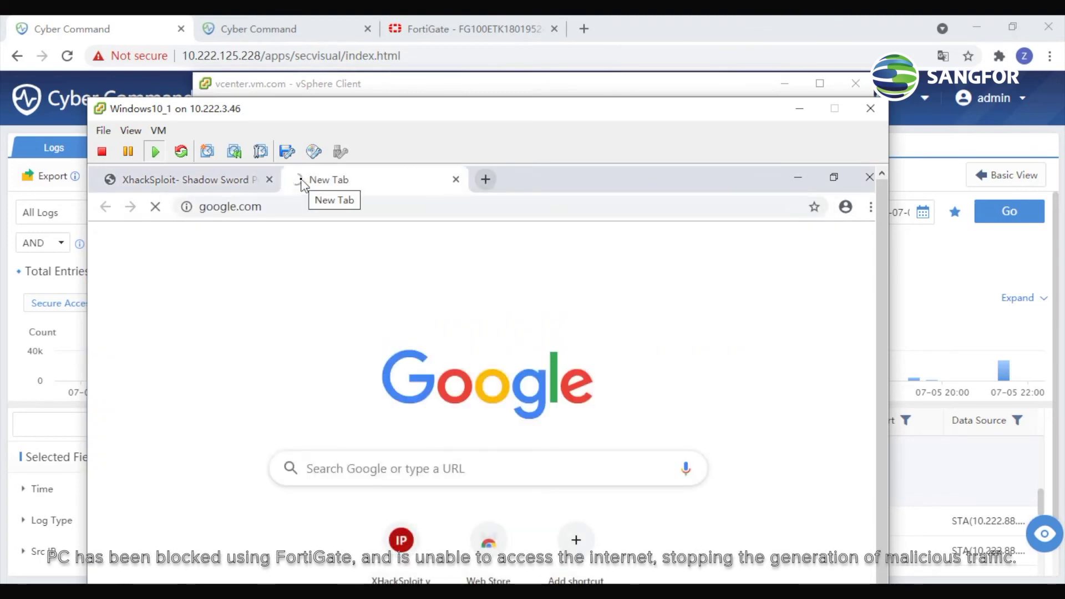